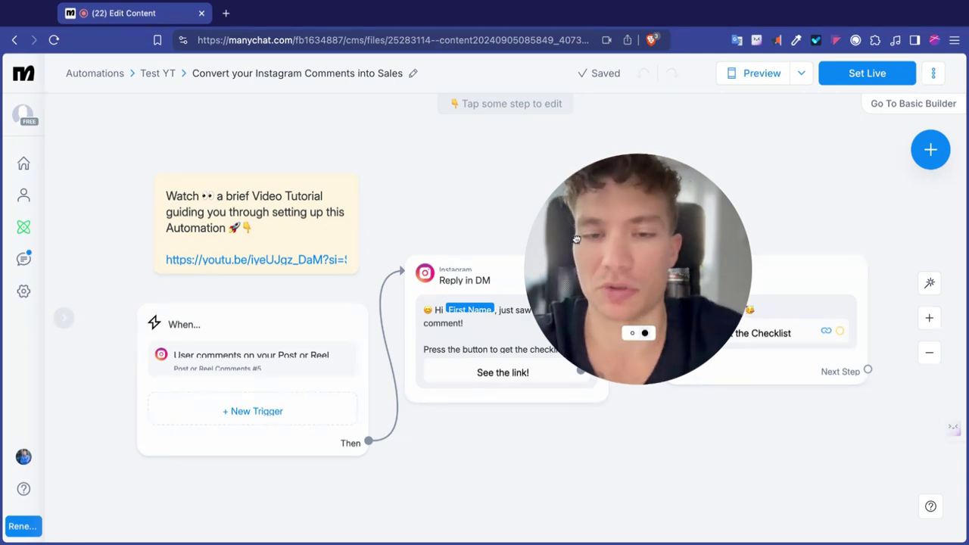
left_click_drag(564, 265, 595, 212)
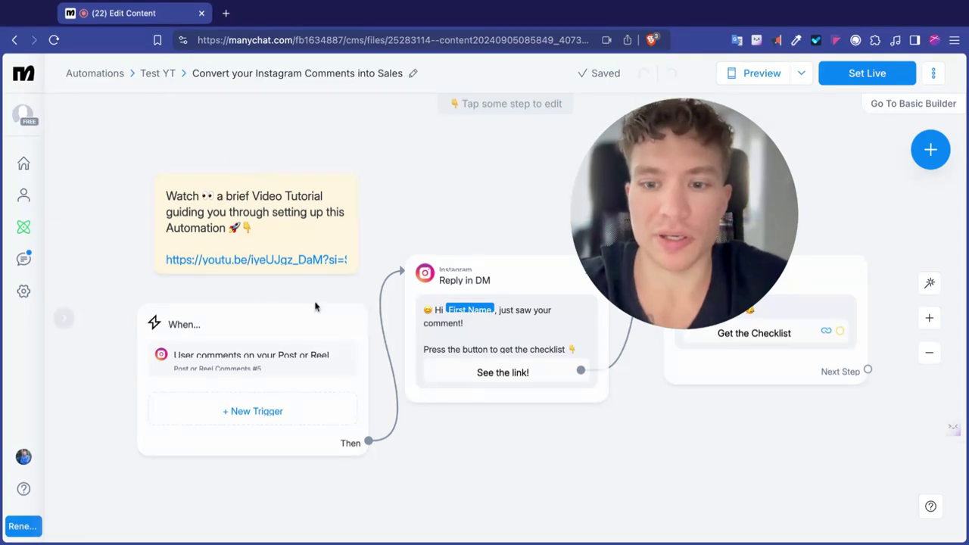
mouse_move(227, 261)
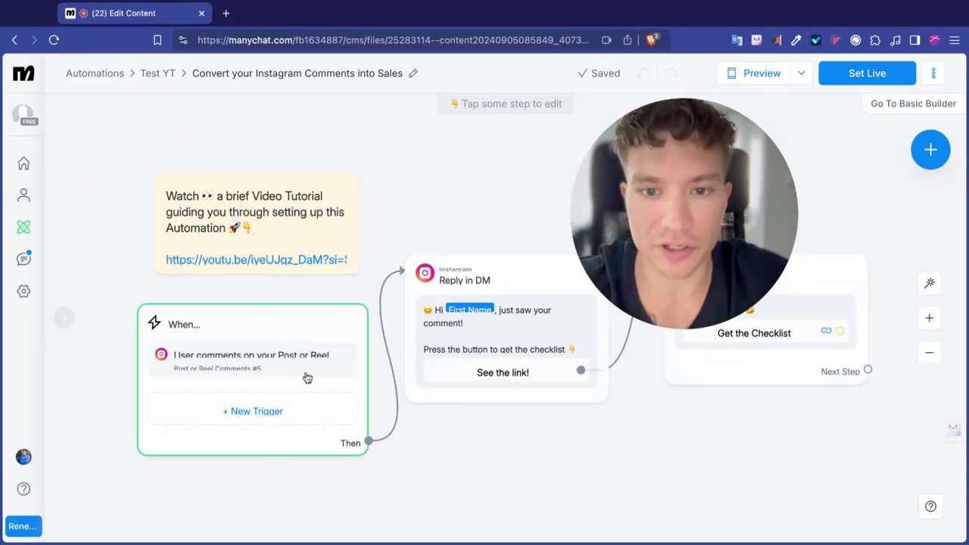
mouse_move(441, 281)
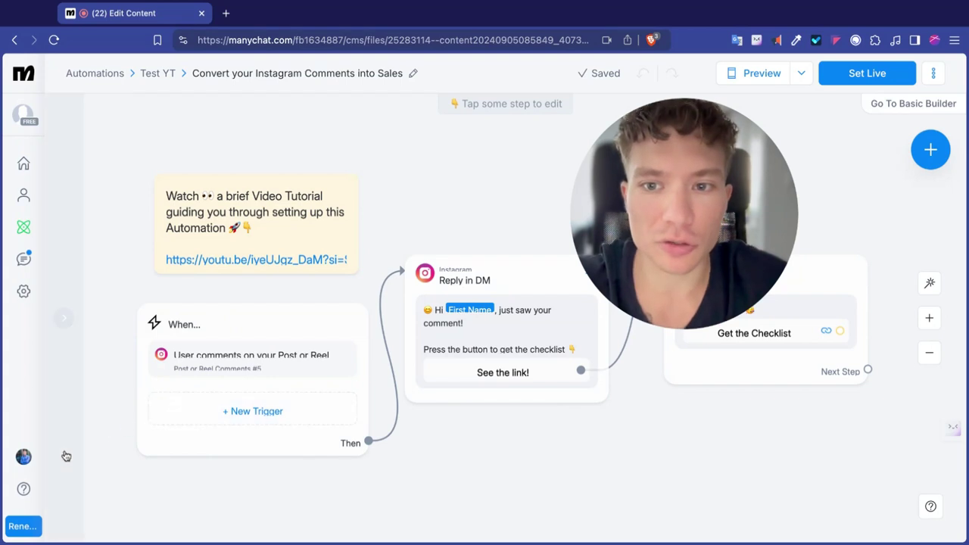
Step: Open the settings of the "User comments on your Post or Reel" trigger and keep editing it
left_click(232, 325)
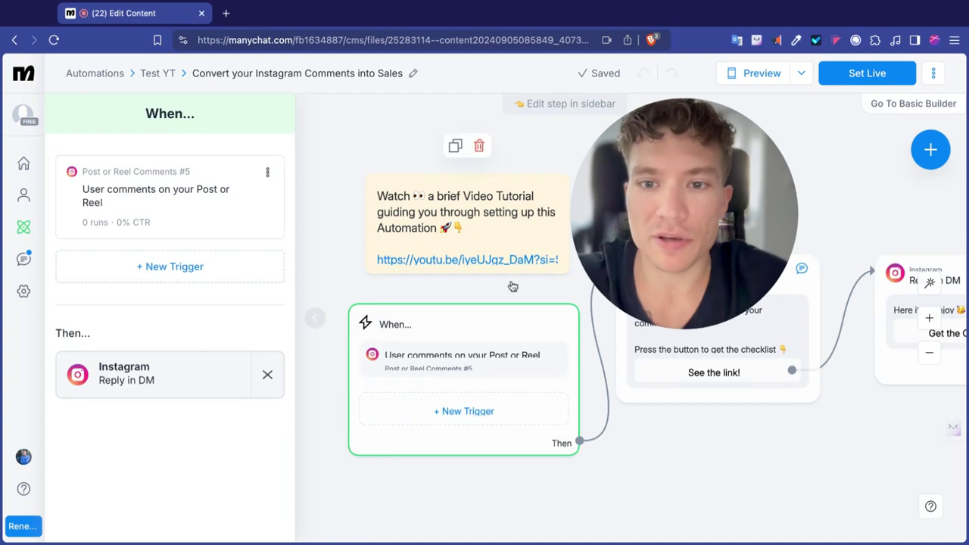
left_click(428, 360)
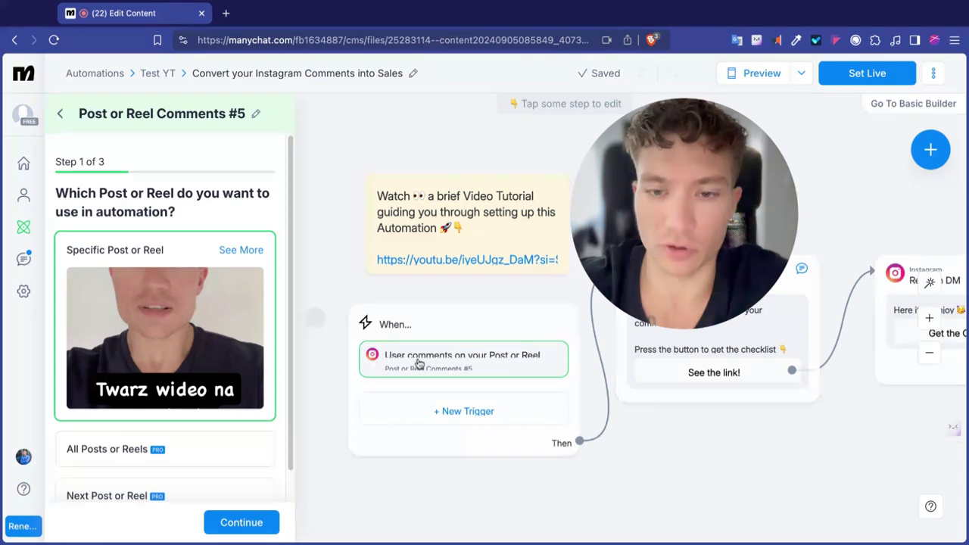
left_click(451, 313)
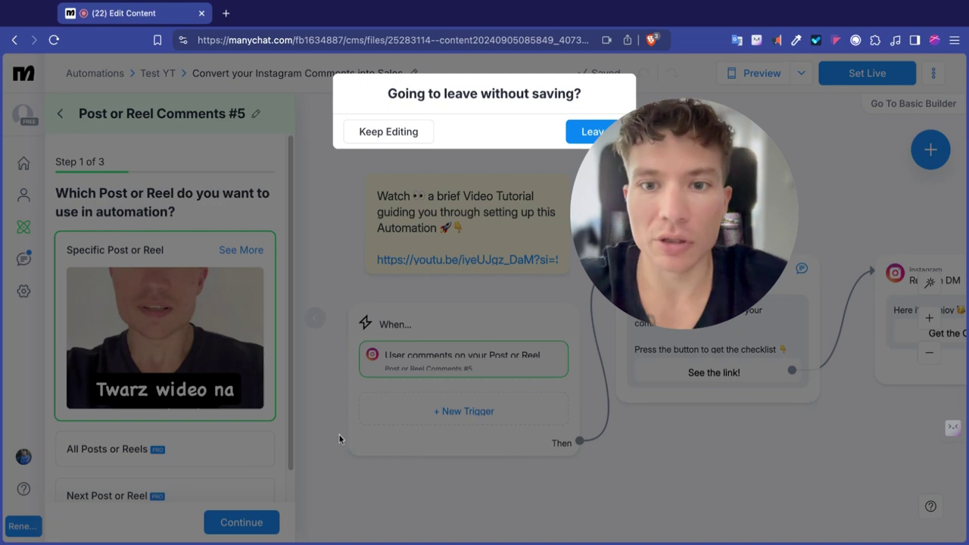
left_click(384, 409)
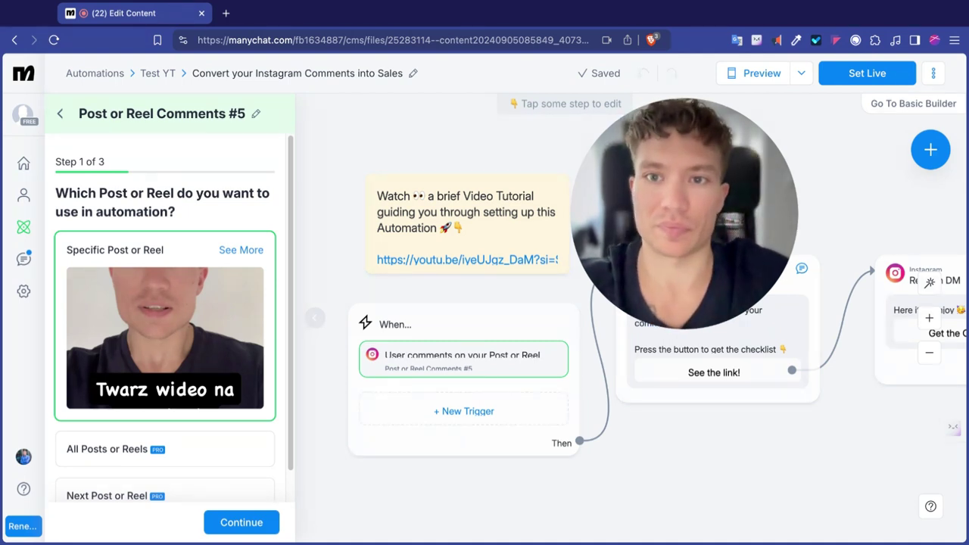
Step: Set the trigger's specific publication to the reel "Edytuj grafikę z AI"
mouse_move(216, 331)
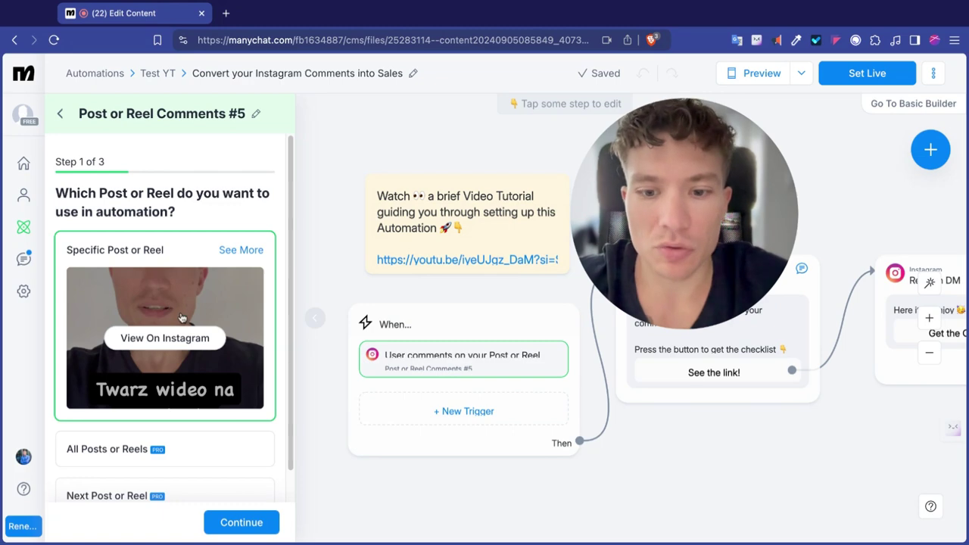
left_click(231, 252)
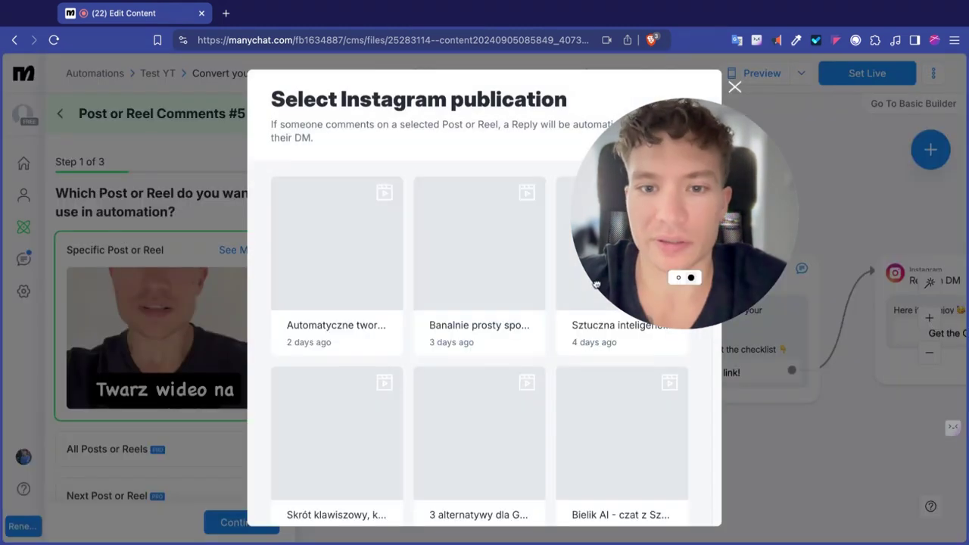
mouse_move(499, 327)
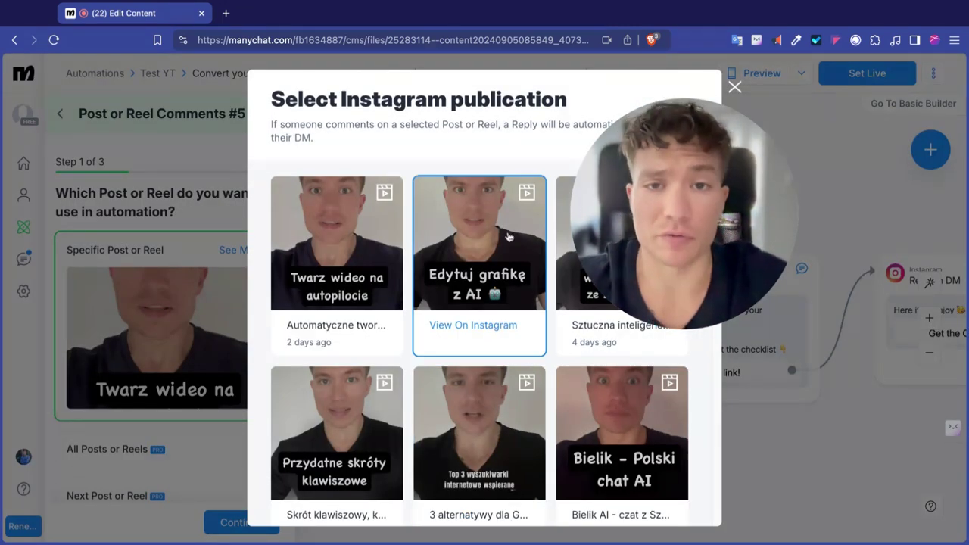
left_click(495, 251)
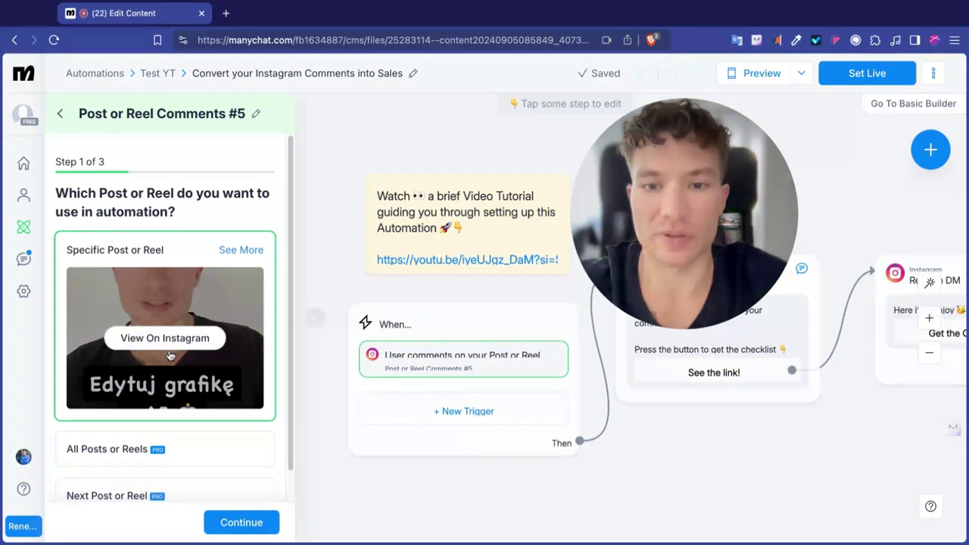
Step: View the trigger's selected reel on Instagram, close it and return to the trigger setup
scroll(155, 333, "down", 1)
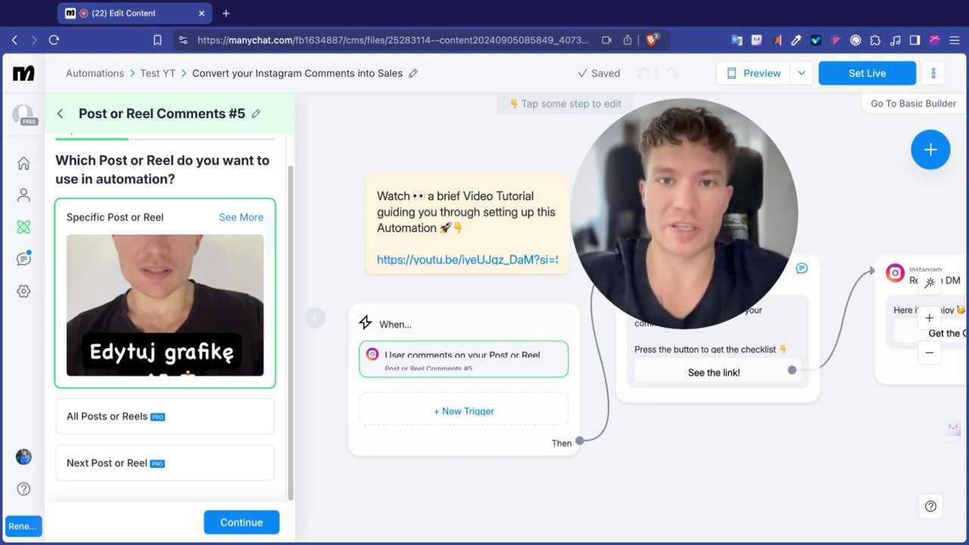
mouse_move(213, 248)
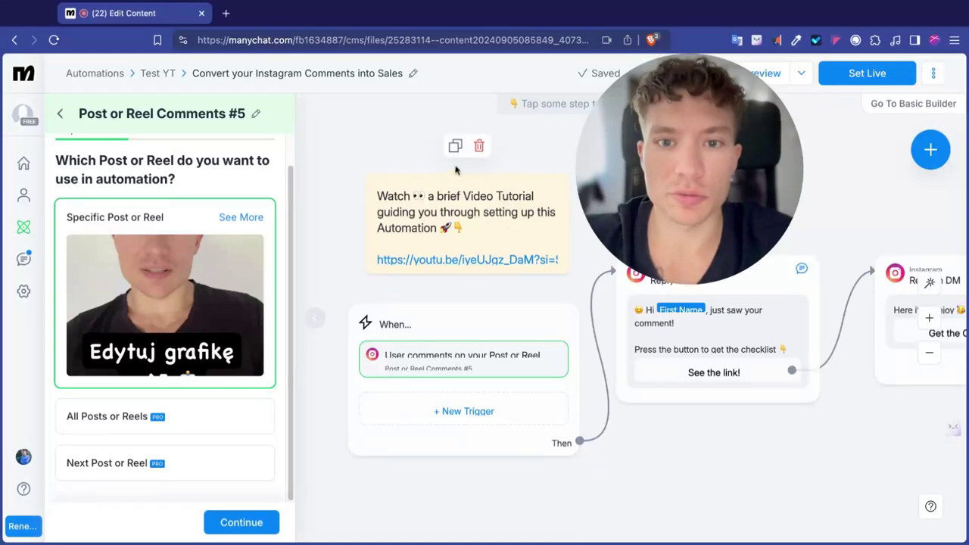
mouse_move(111, 261)
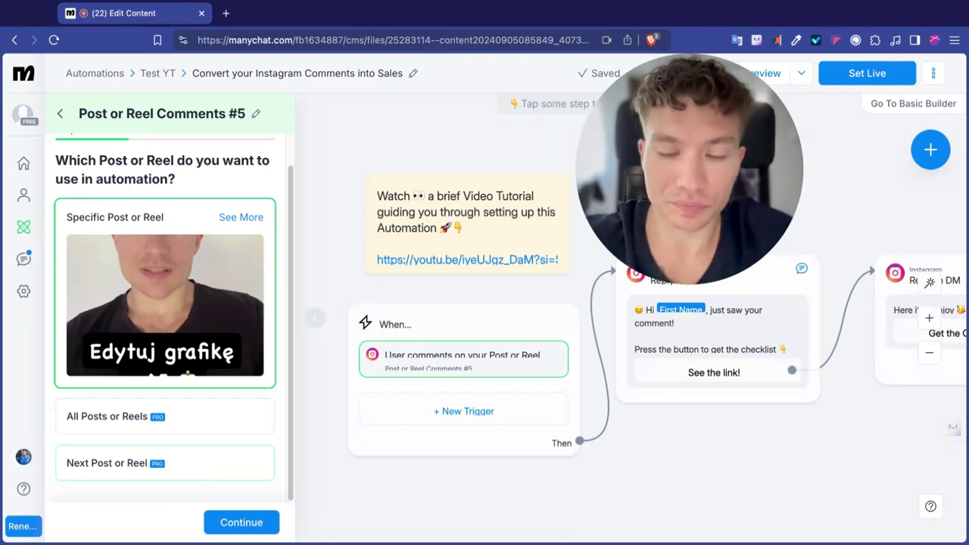
scroll(199, 441, "up", 1)
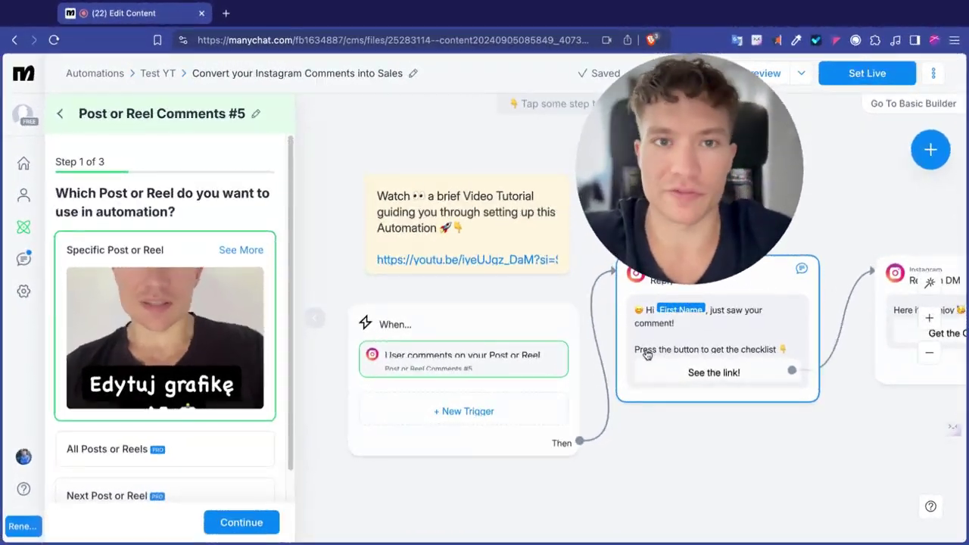
mouse_move(214, 359)
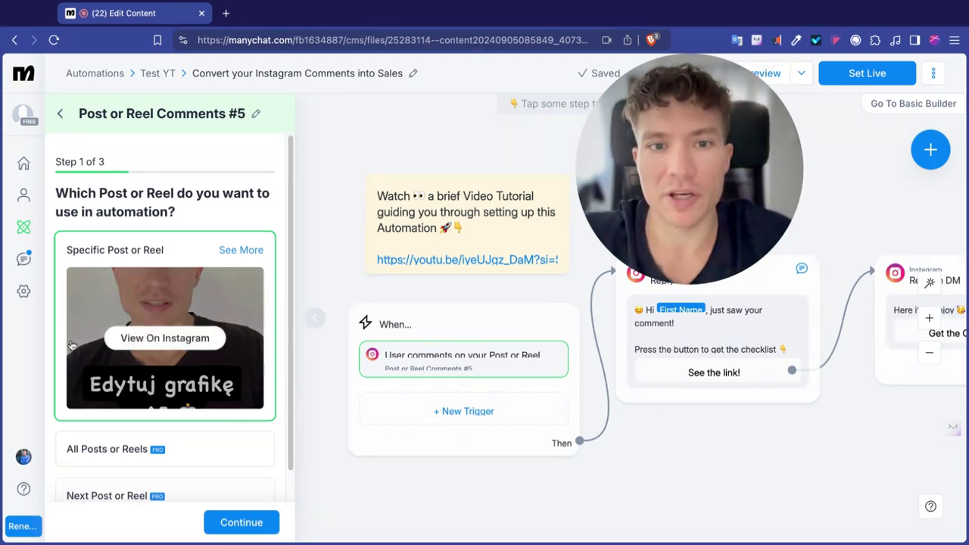
left_click(156, 342)
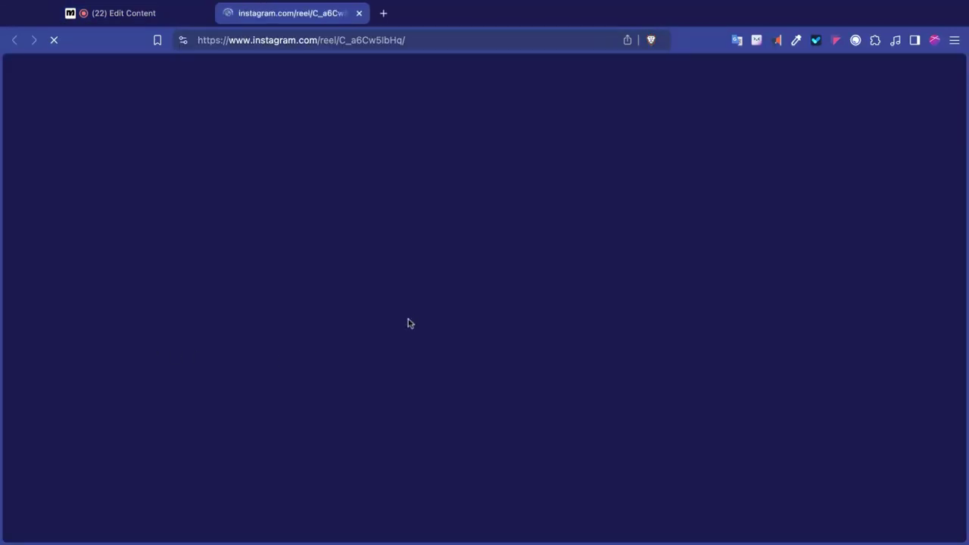
key("super+w")
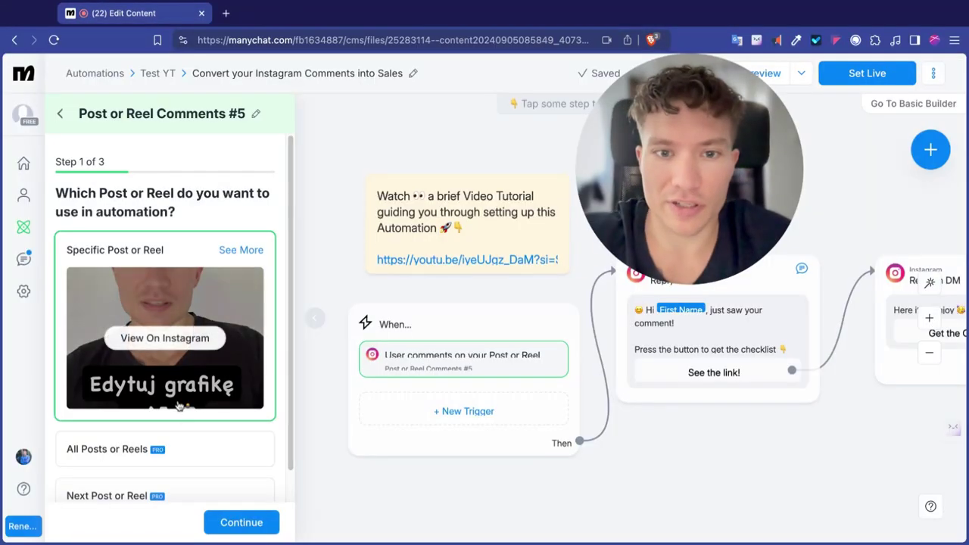
Step: Browse the Instagram publications available for the trigger and leave the selection without choosing another one
left_click(241, 250)
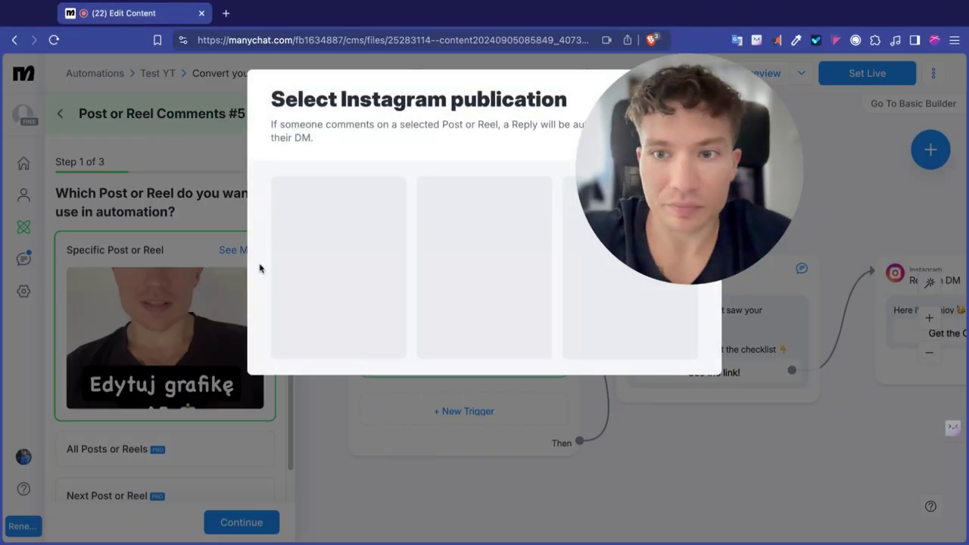
scroll(620, 423, "down", 3)
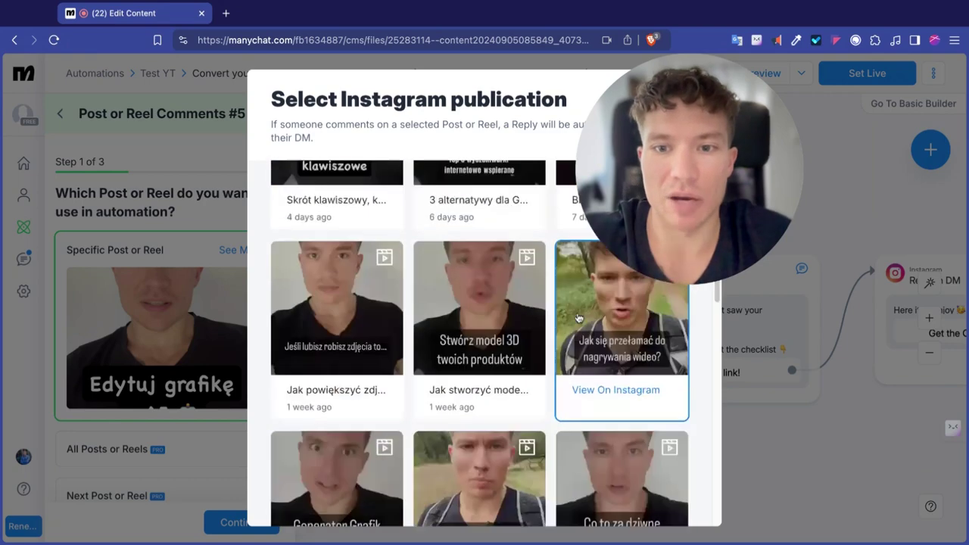
scroll(576, 319, "up", 3)
scroll(575, 319, "down", 3)
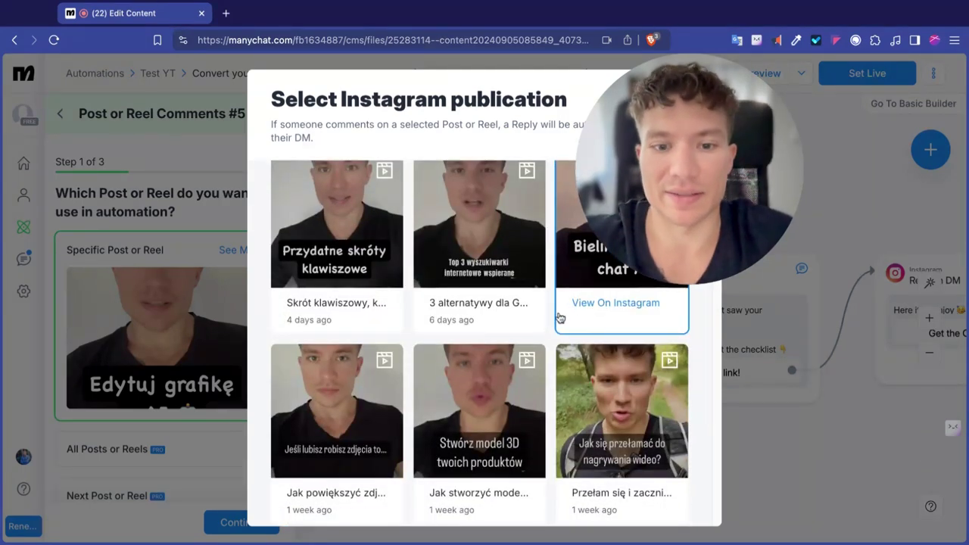
scroll(413, 308, "up", 3)
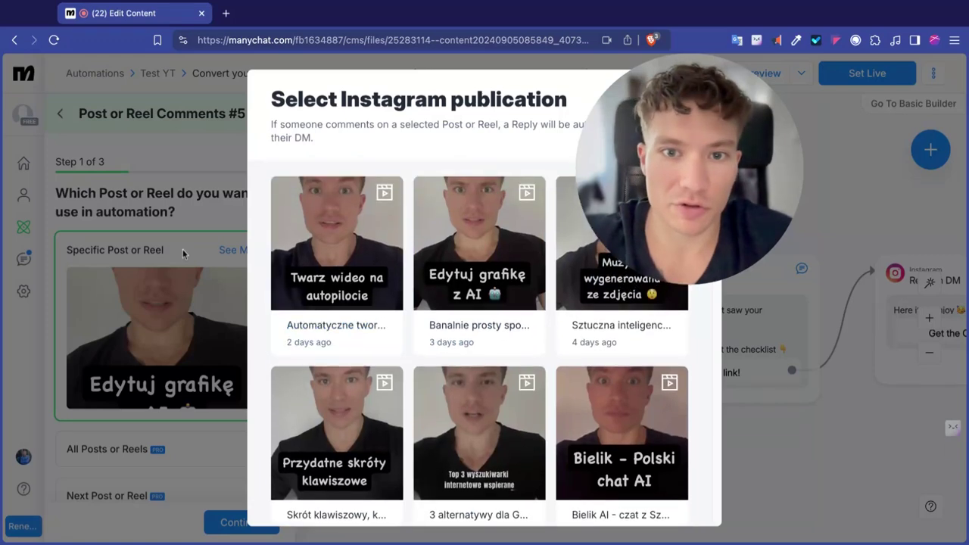
key("Escape")
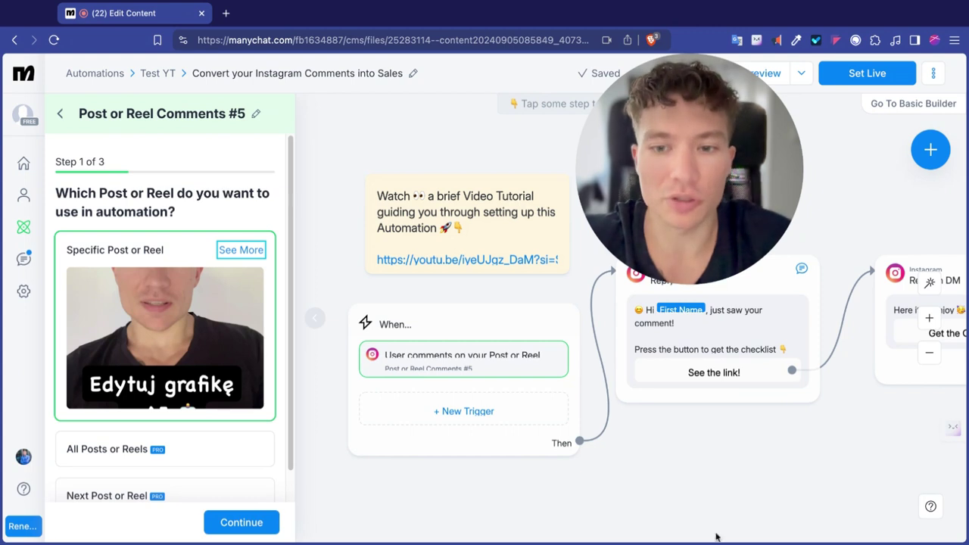
Step: Compare the trigger's scope choices: Specific Post or Reel, All Posts or Reels, and Next Post or Reel
mouse_move(98, 307)
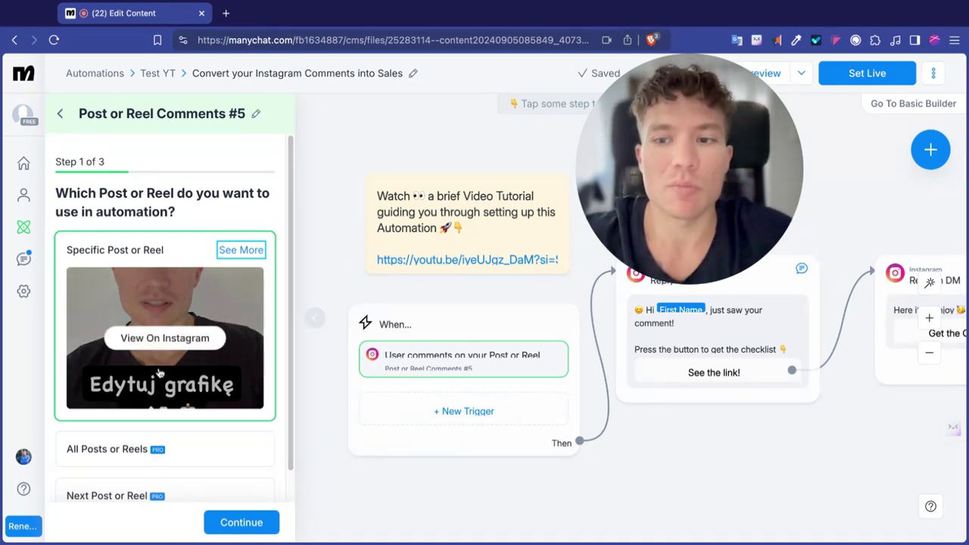
scroll(182, 398, "down", 1)
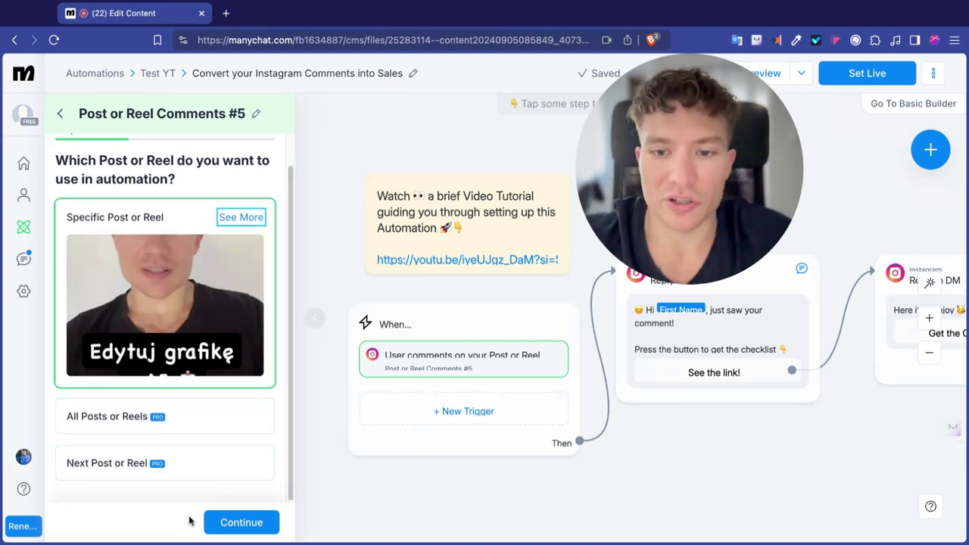
scroll(200, 375, "up", 1)
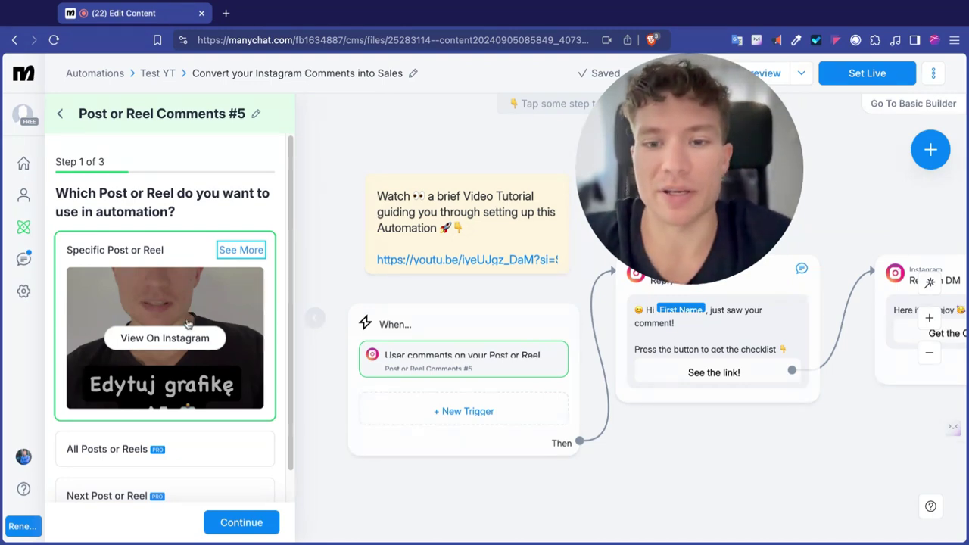
scroll(136, 424, "down", 1)
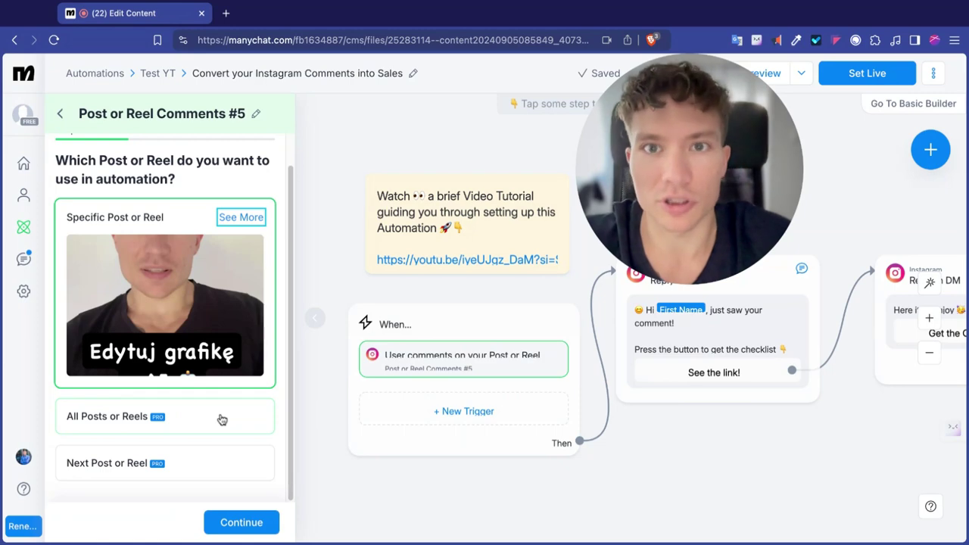
scroll(207, 415, "up", 1)
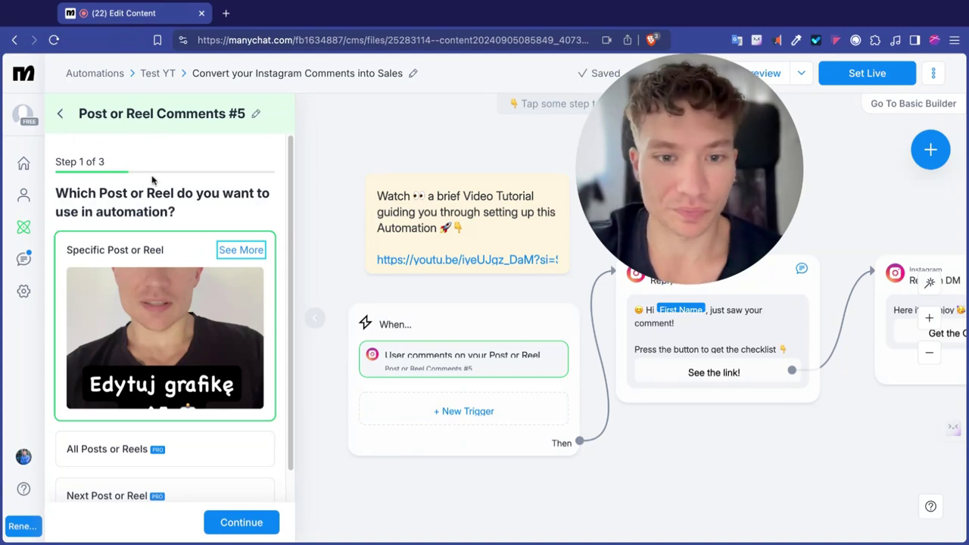
mouse_move(216, 342)
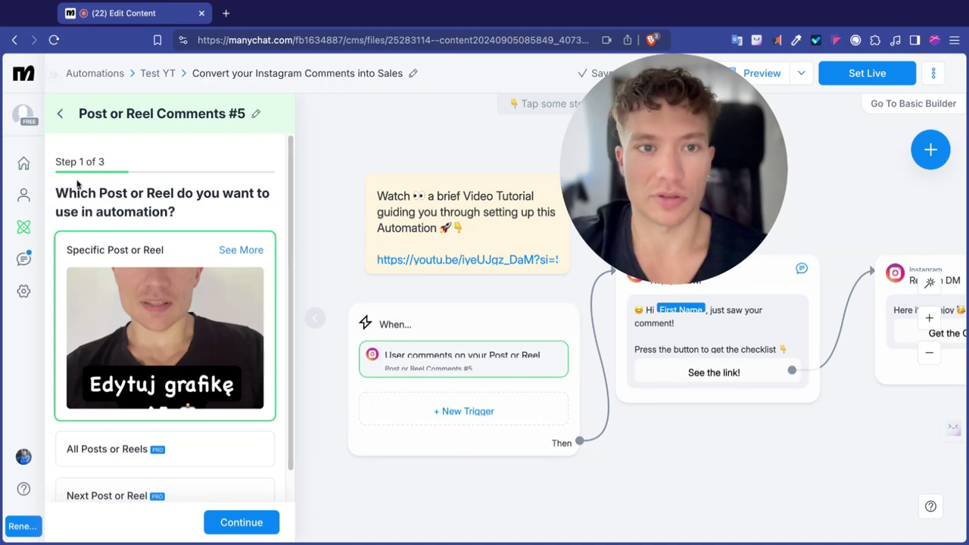
Step: Return to the Test YT folder and rename the "Convert your Instagram Comments into Sales" automation to "Edycja wideo"
left_click(61, 116)
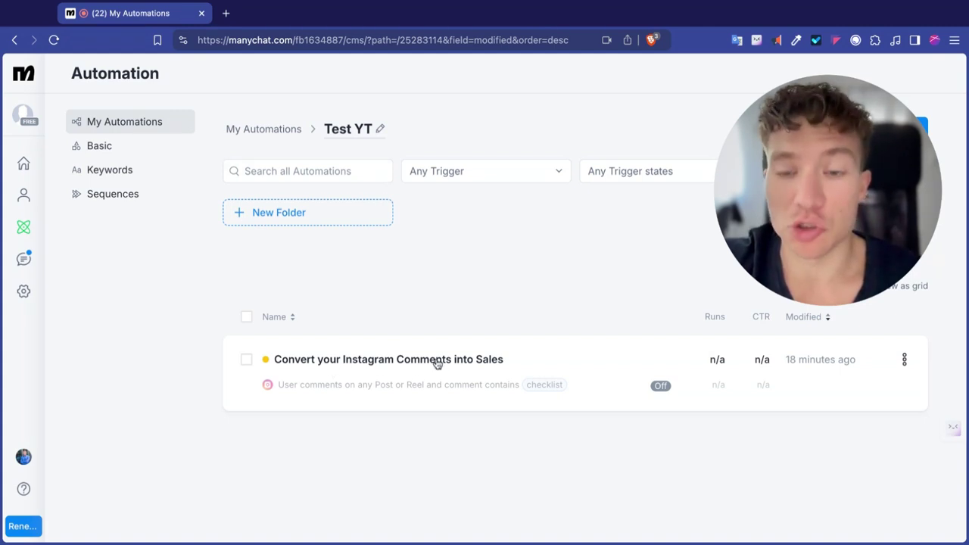
left_click(905, 360)
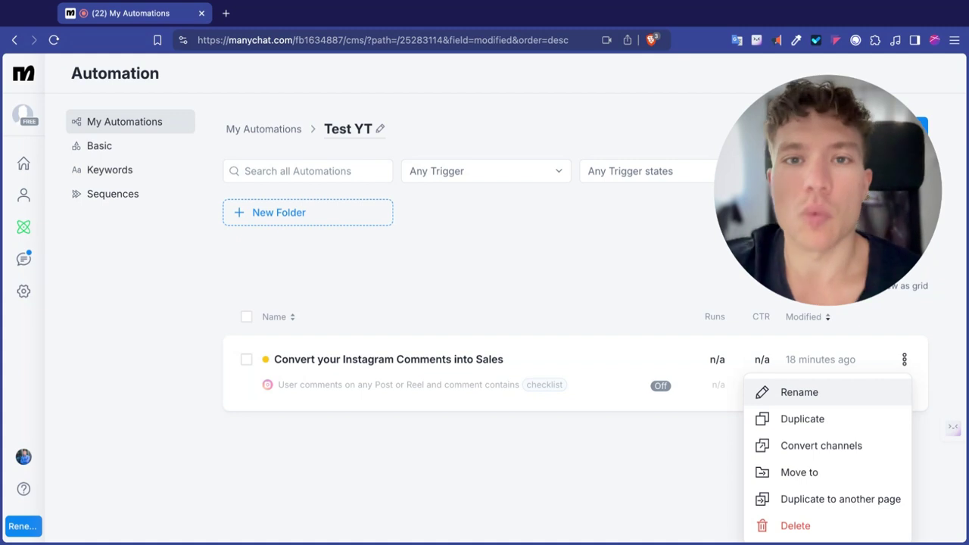
left_click(799, 392)
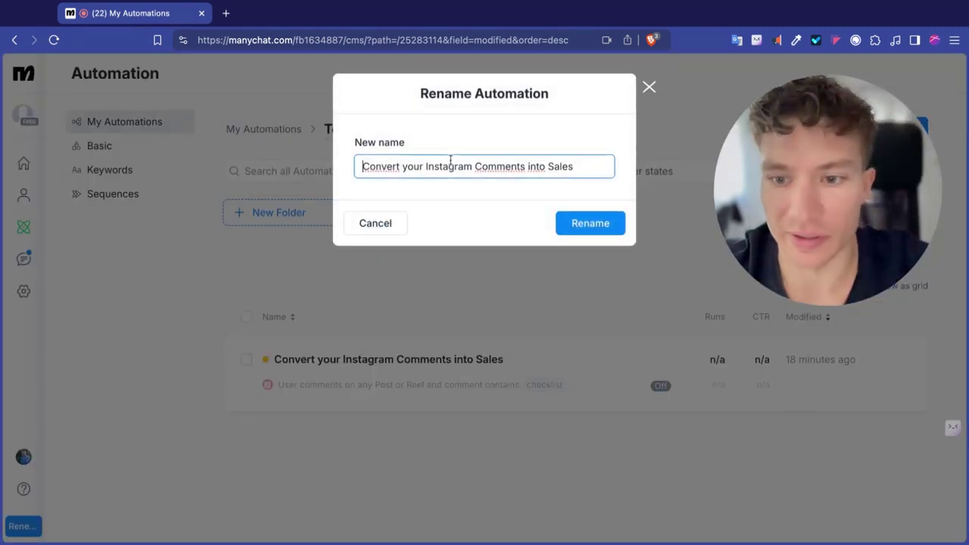
key("super+a")
type("Ed")
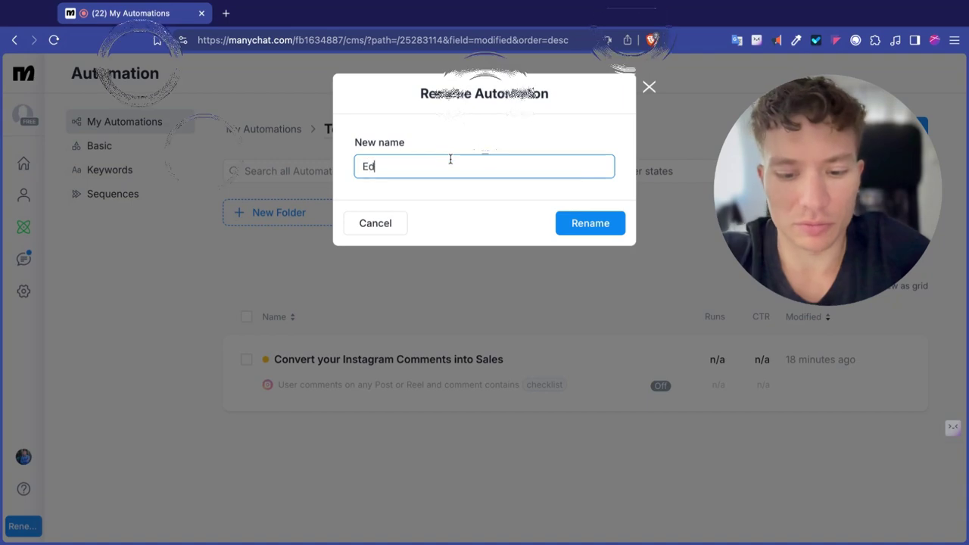
type("ycja wideo")
key("Return")
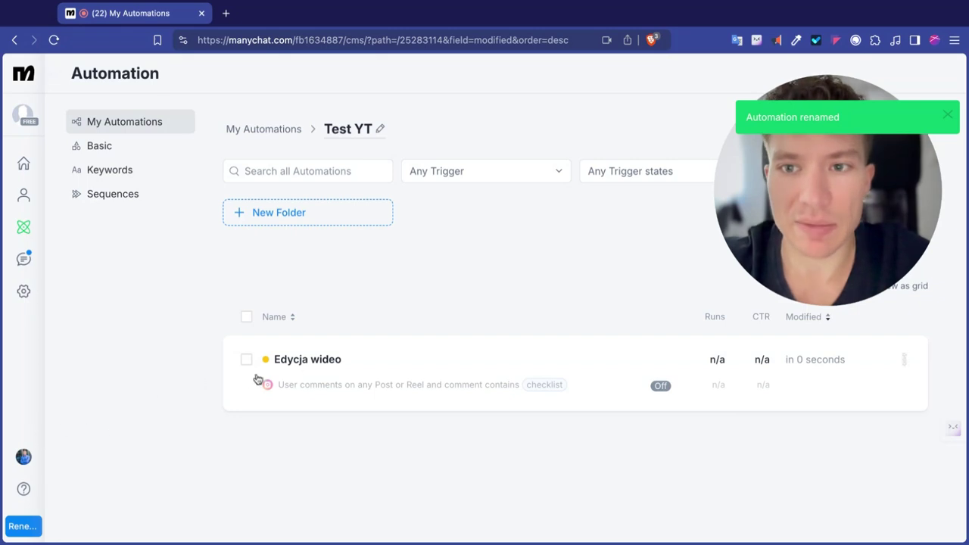
Step: Duplicate the "Edycja wideo" automation in the Test YT folder and open the resulting copy
left_click(905, 360)
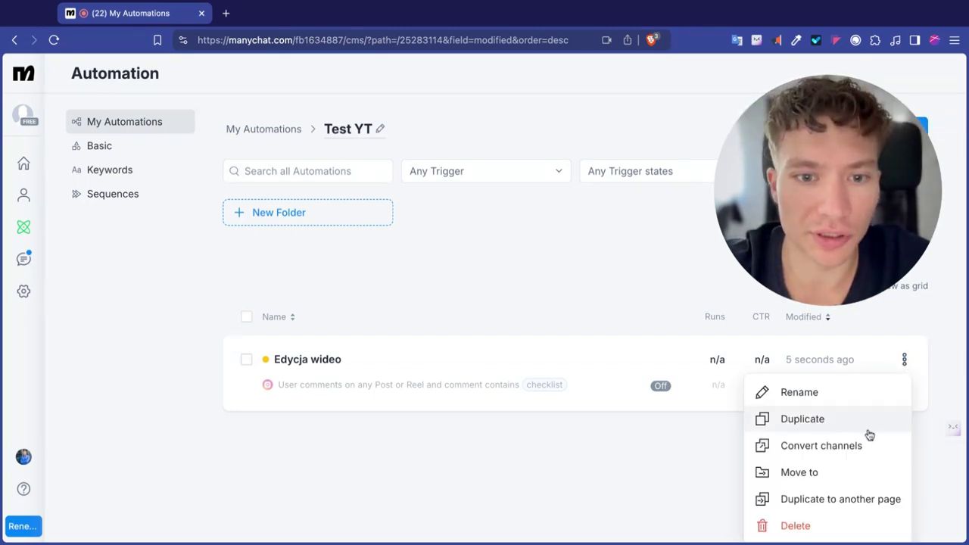
left_click(824, 420)
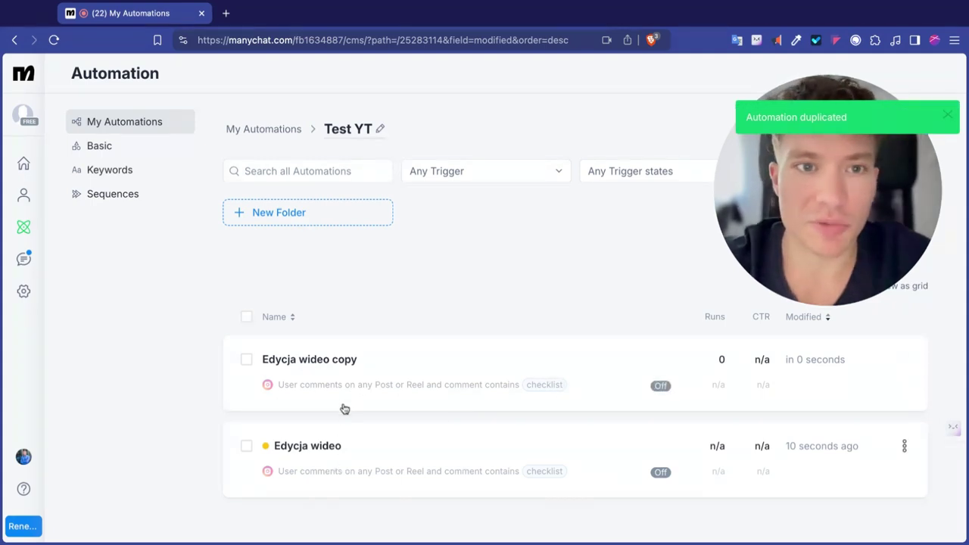
left_click(345, 362)
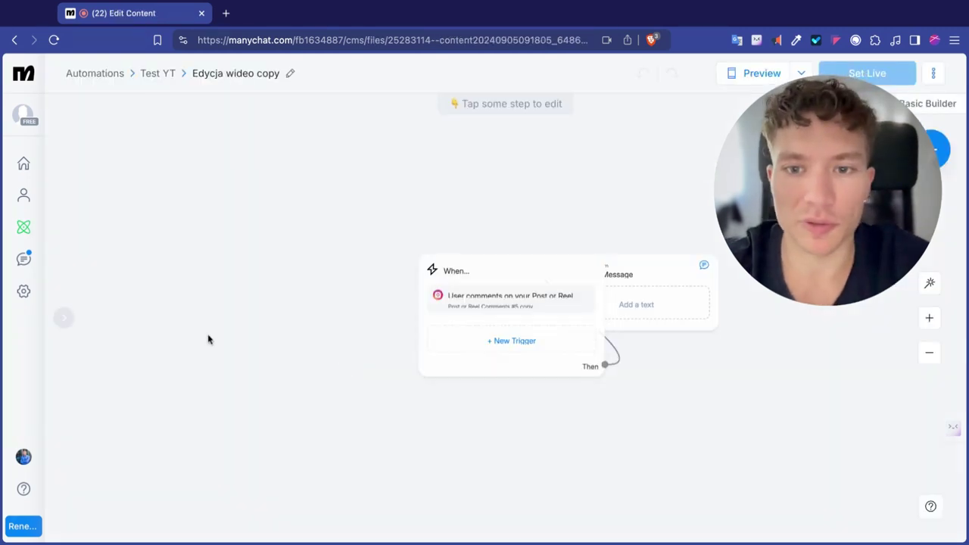
Step: Set the copied automation's comment trigger to the specific reel captioned "Twarz wideo na autopilocie" instead of all posts or reels
left_click(503, 307)
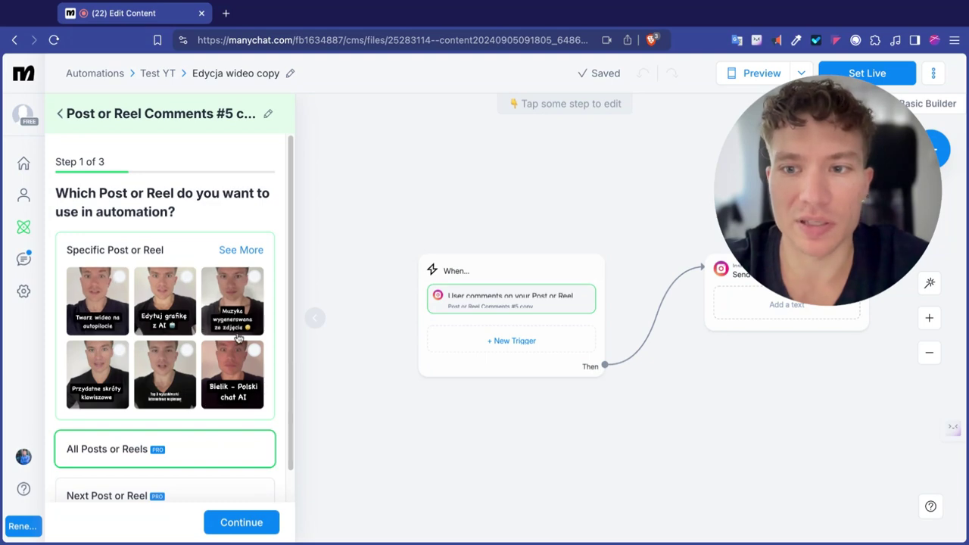
left_click(114, 299)
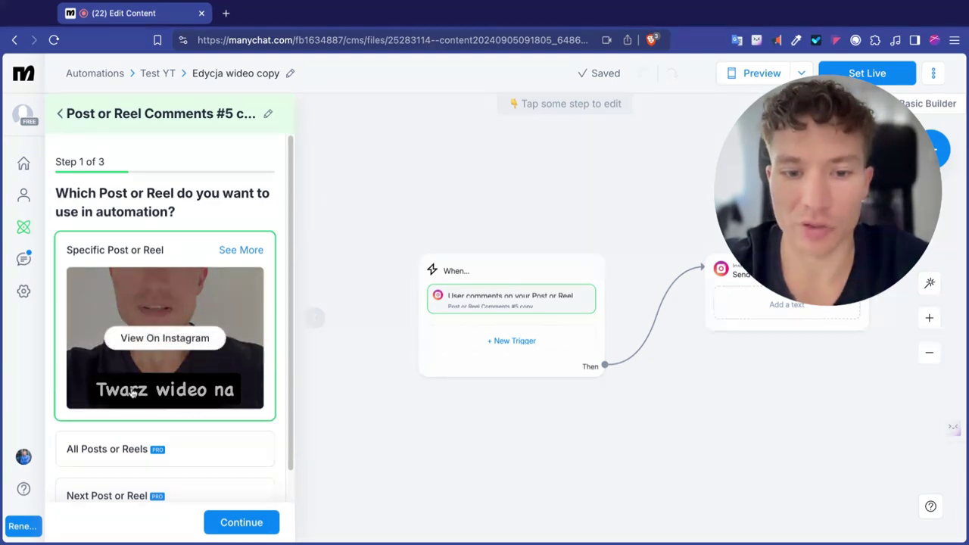
scroll(137, 393, "down", 1)
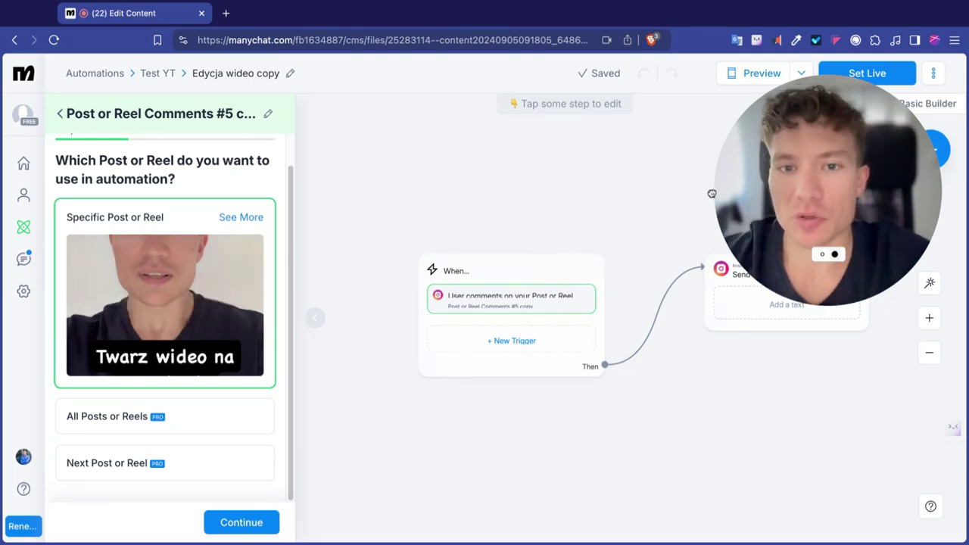
mouse_move(191, 338)
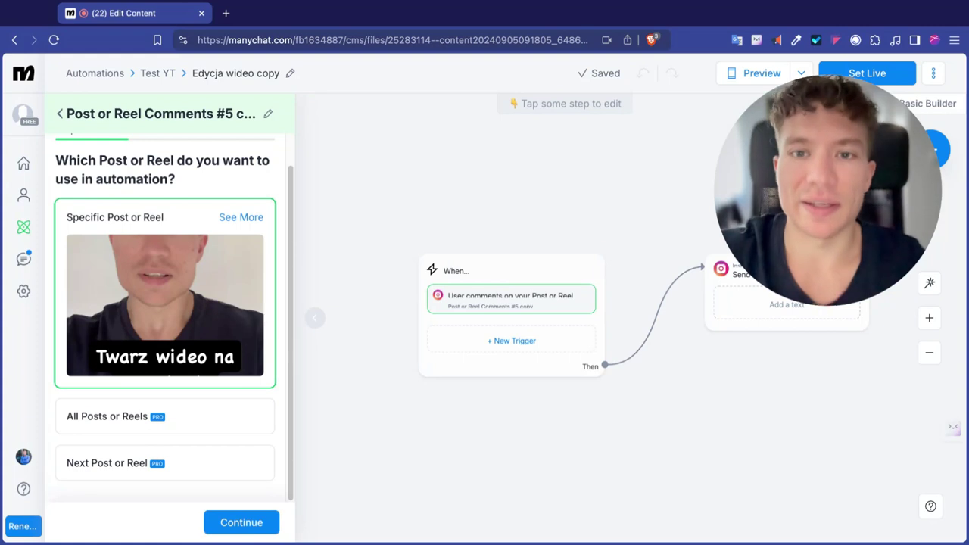
left_click_drag(926, 259, 895, 237)
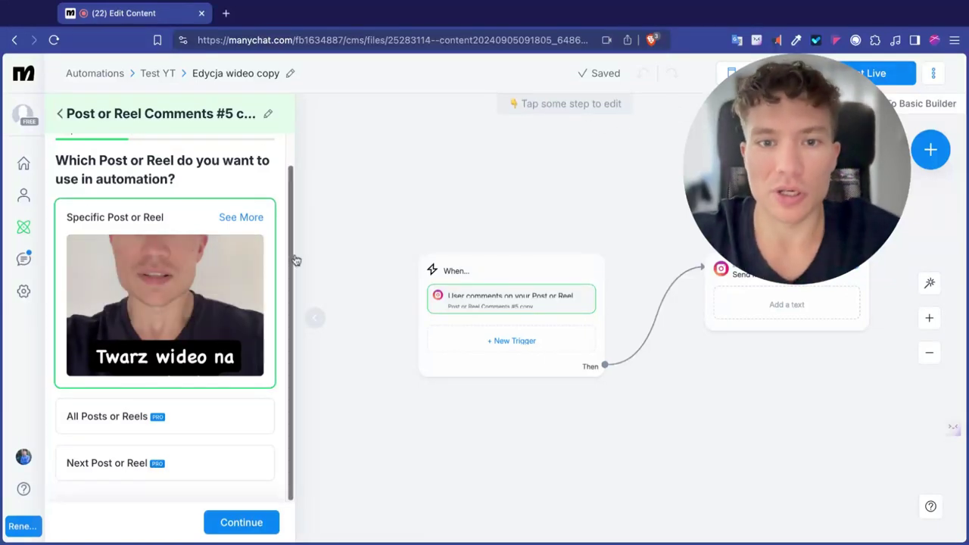
mouse_move(186, 296)
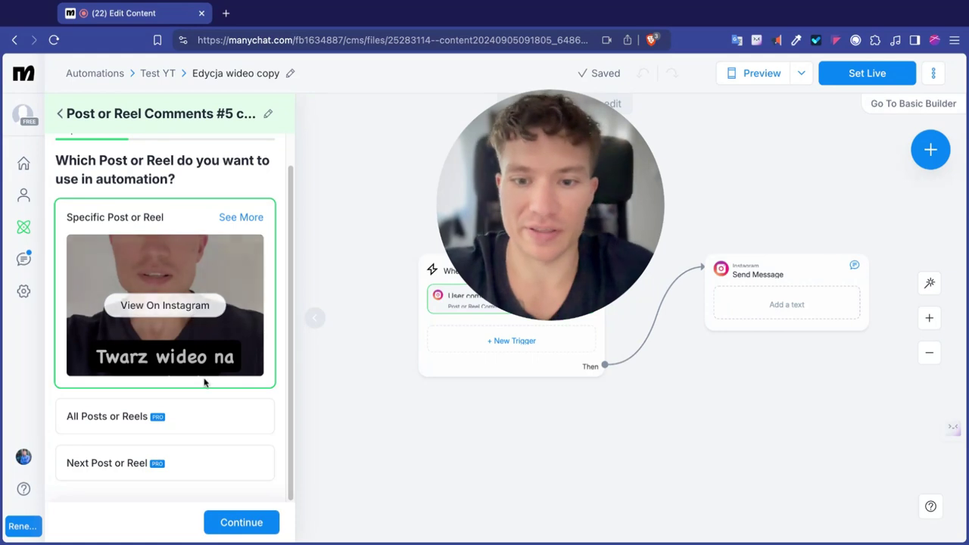
scroll(194, 319, "up", 1)
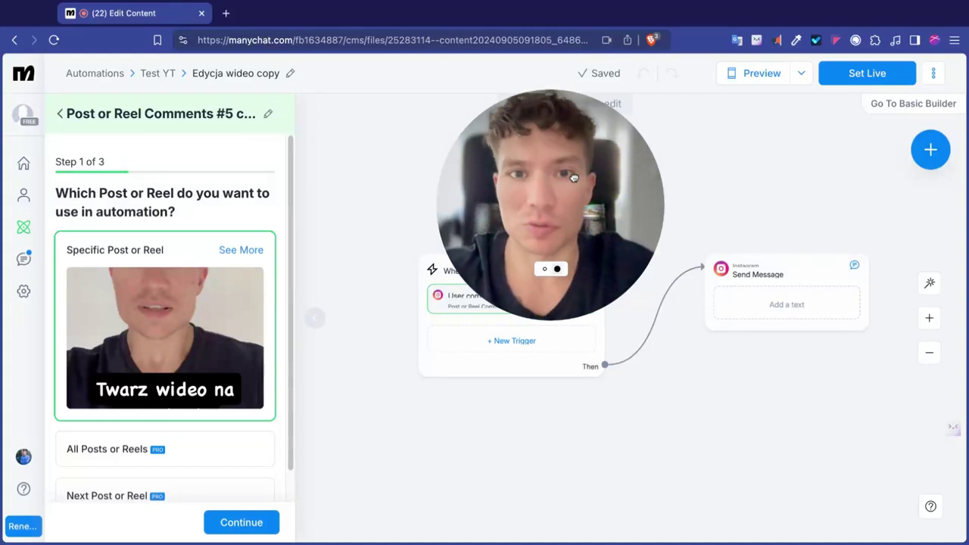
left_click_drag(573, 177, 544, 171)
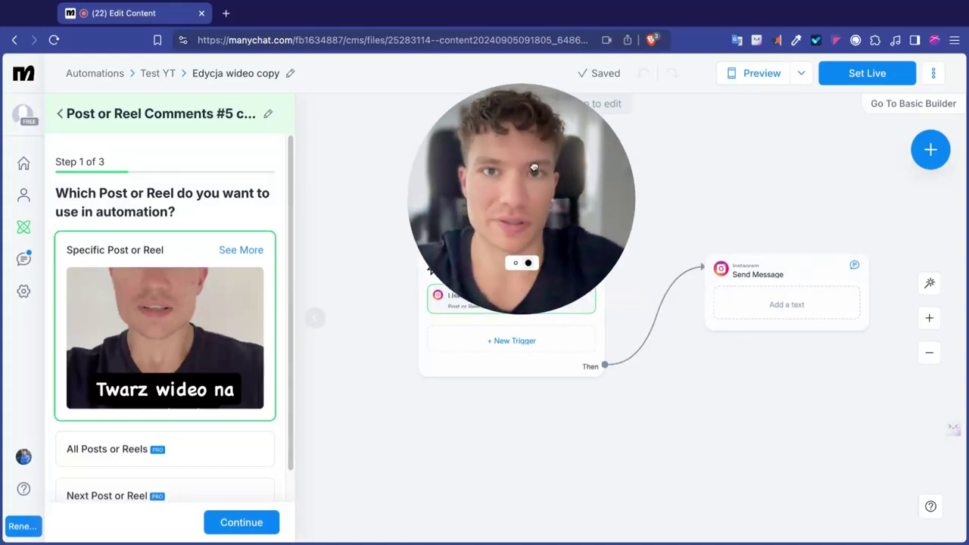